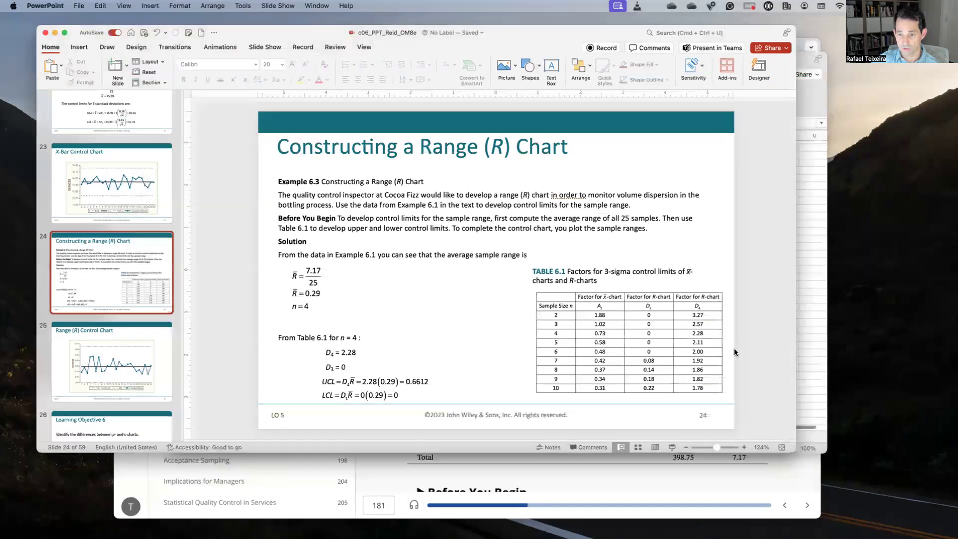
Switch to the Excel workbook and enter 0.28 as the D4 value for n=4 in cell D36.
left_click(694, 220)
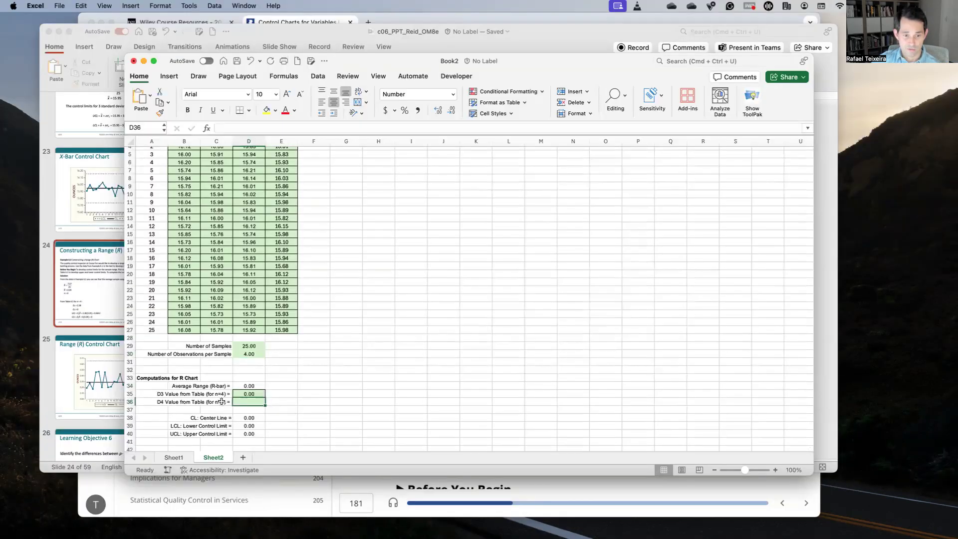
type("0.28")
left_click(305, 395)
left_click(244, 385)
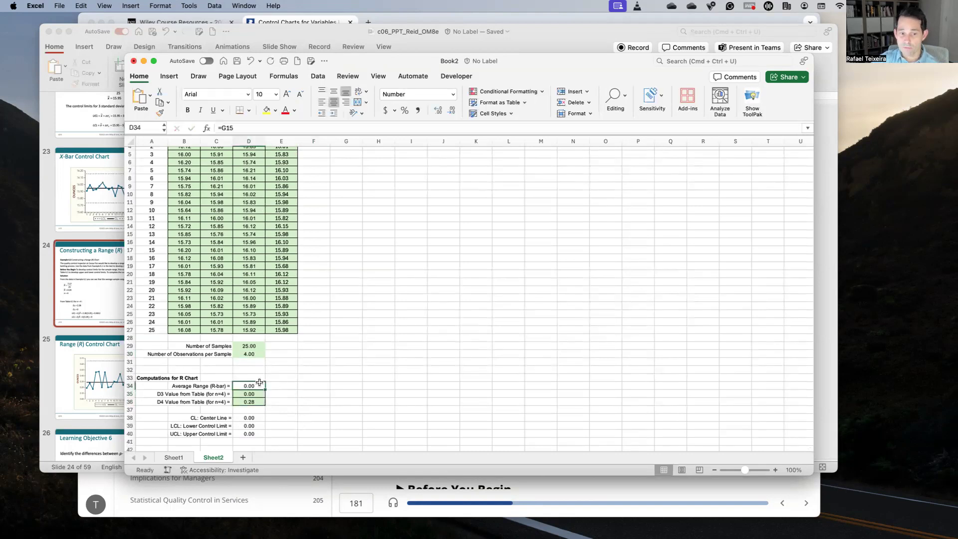
Begin the Range formula for sample 1 in cell H3 with =max(B3:E3).
scroll(313, 309, "up", 3)
left_click(379, 166)
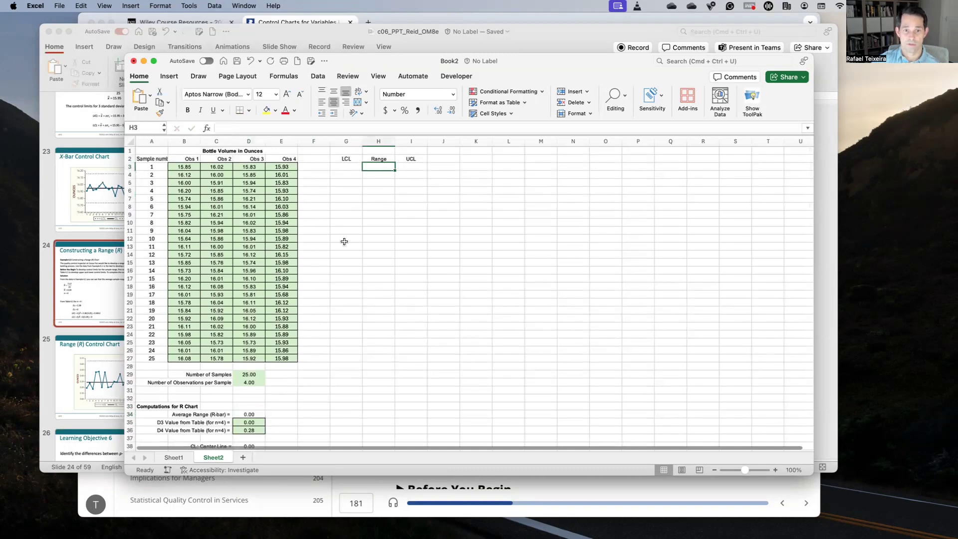
type("=")
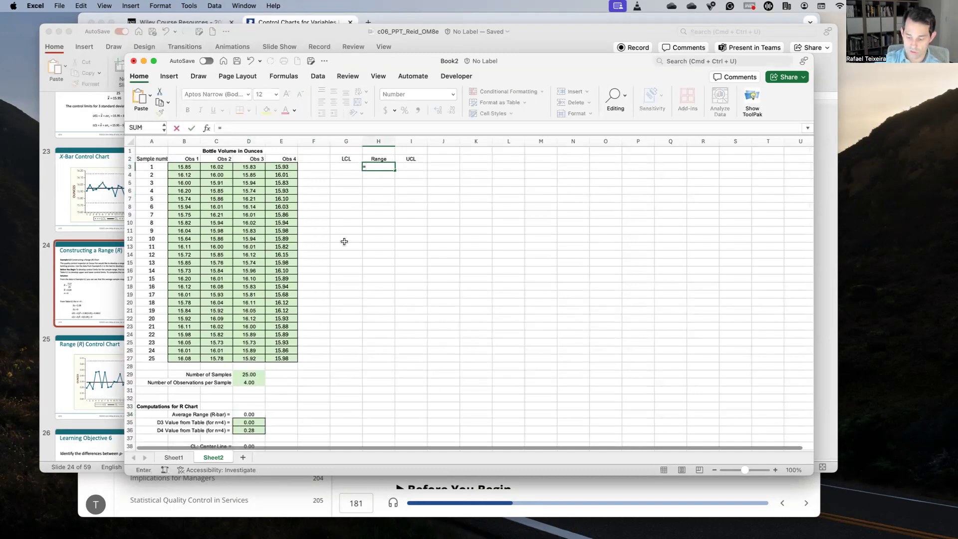
type("max")
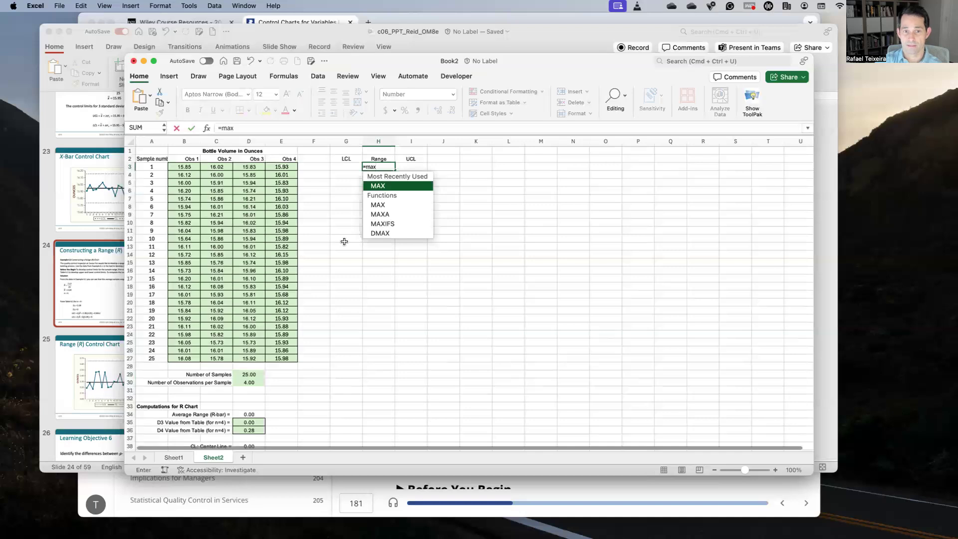
key("Escape")
type("=max")
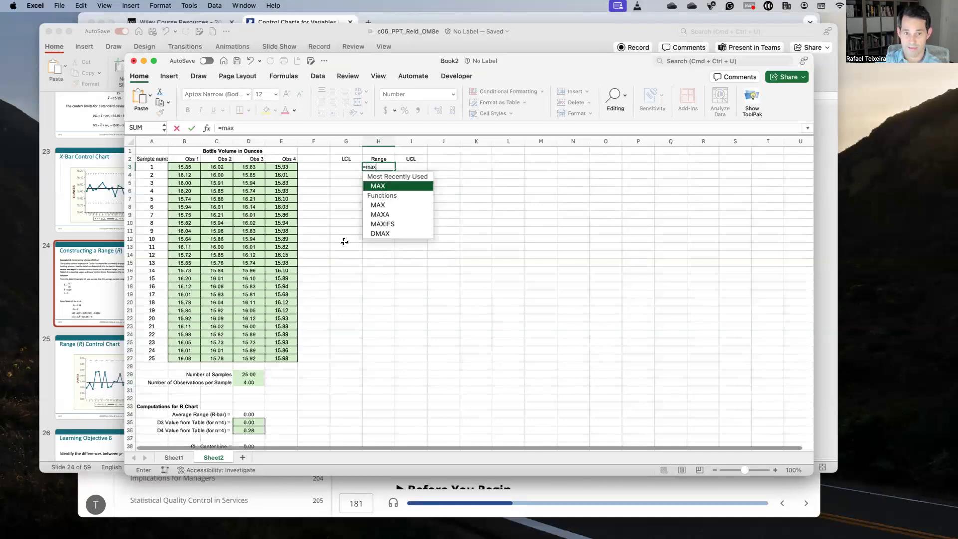
type("(")
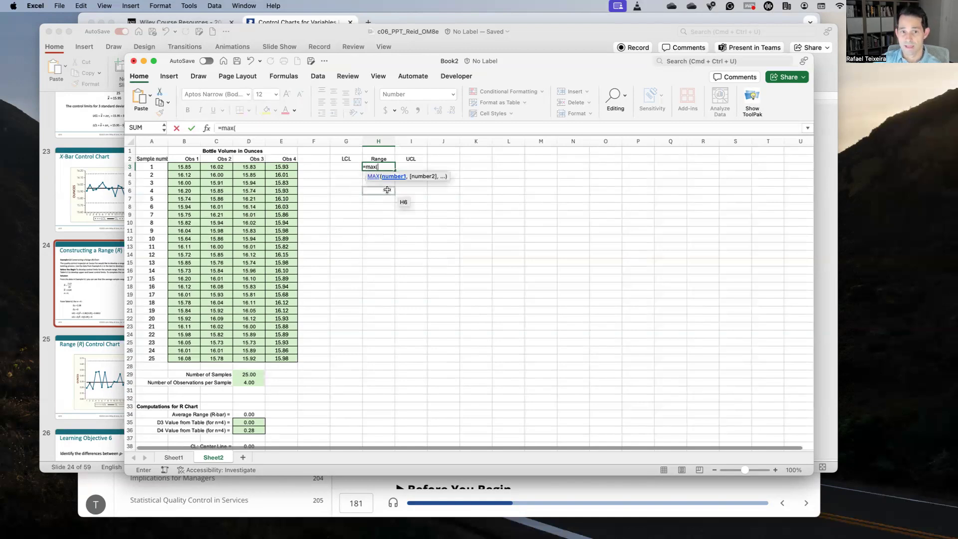
left_click(187, 166)
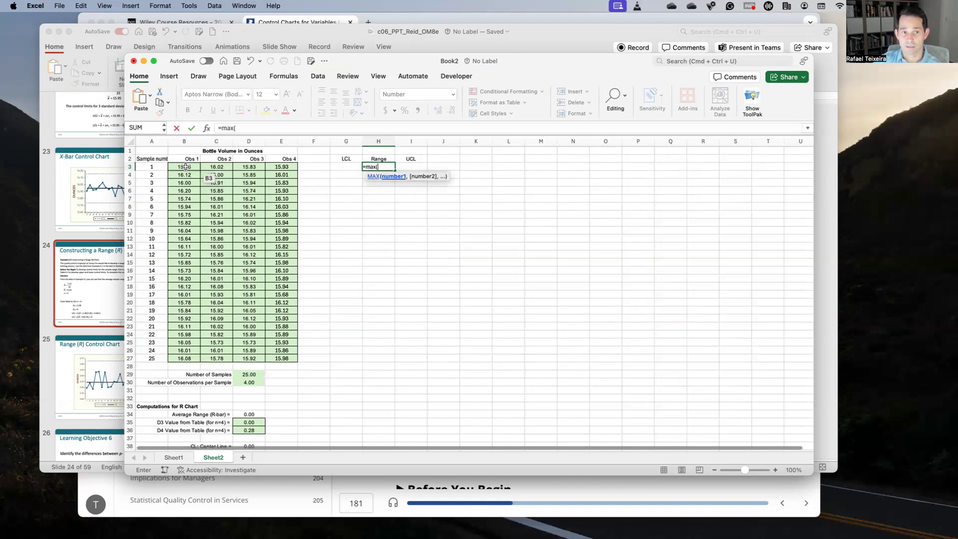
left_click_drag(187, 167, 268, 168)
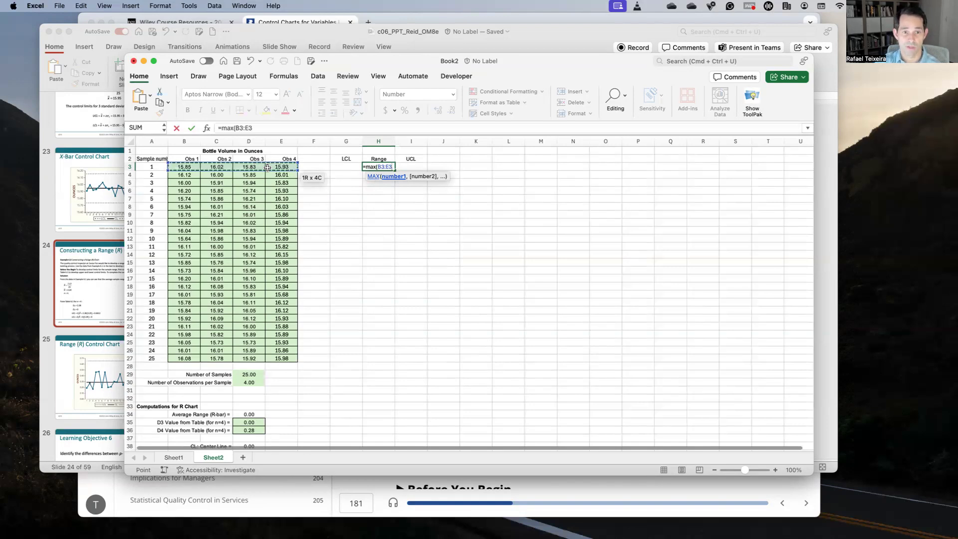
type(")")
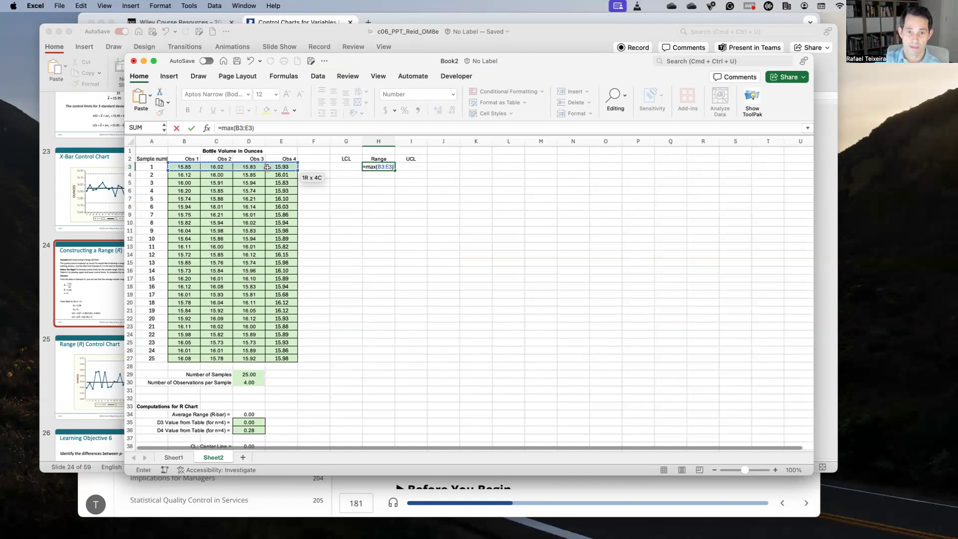
Complete the sample 1 range formula by subtracting min(B3:E3) from the maximum.
type("-")
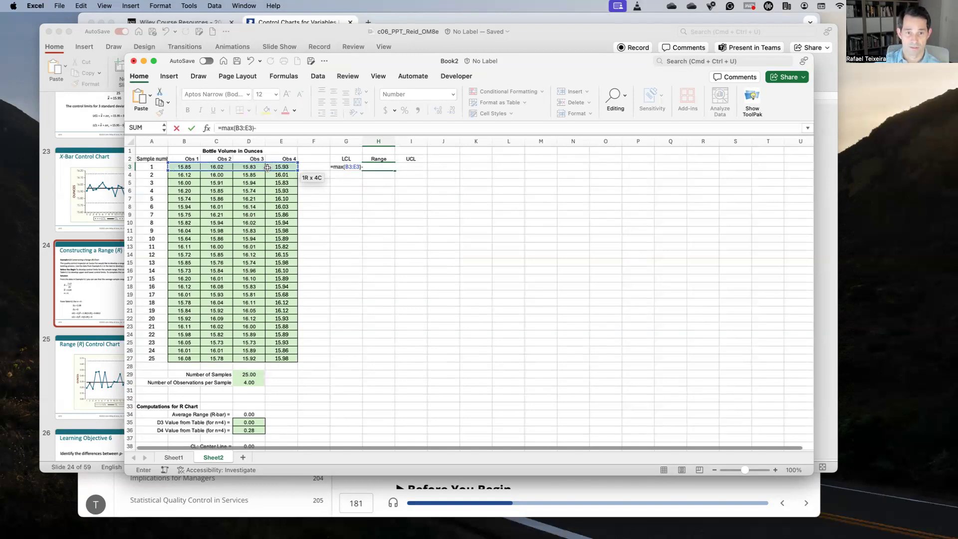
type("mi")
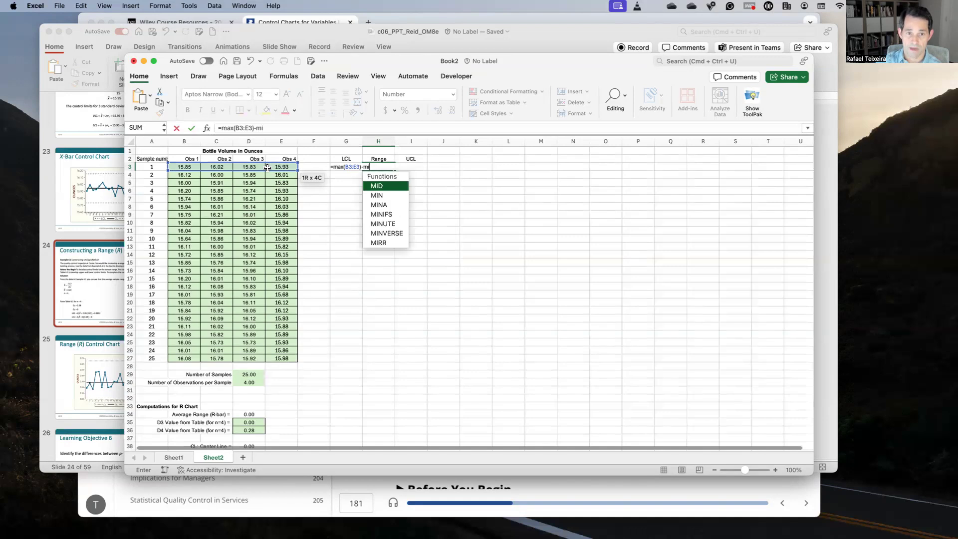
type("n(")
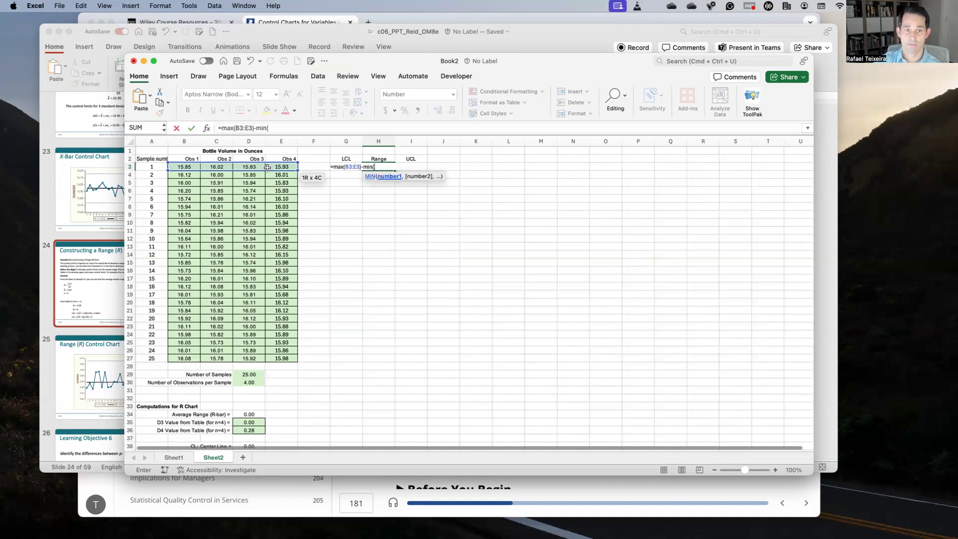
left_click_drag(283, 166, 188, 169)
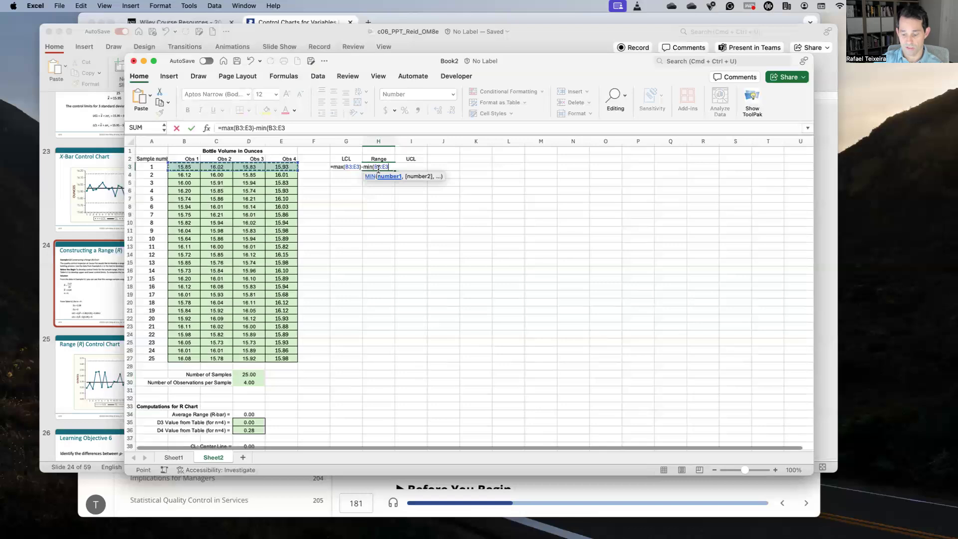
type(")")
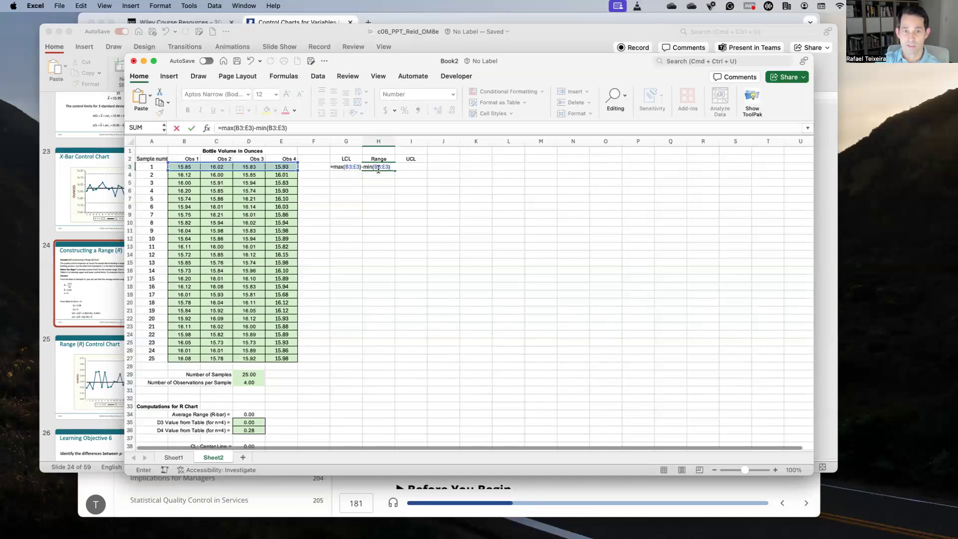
key("Return")
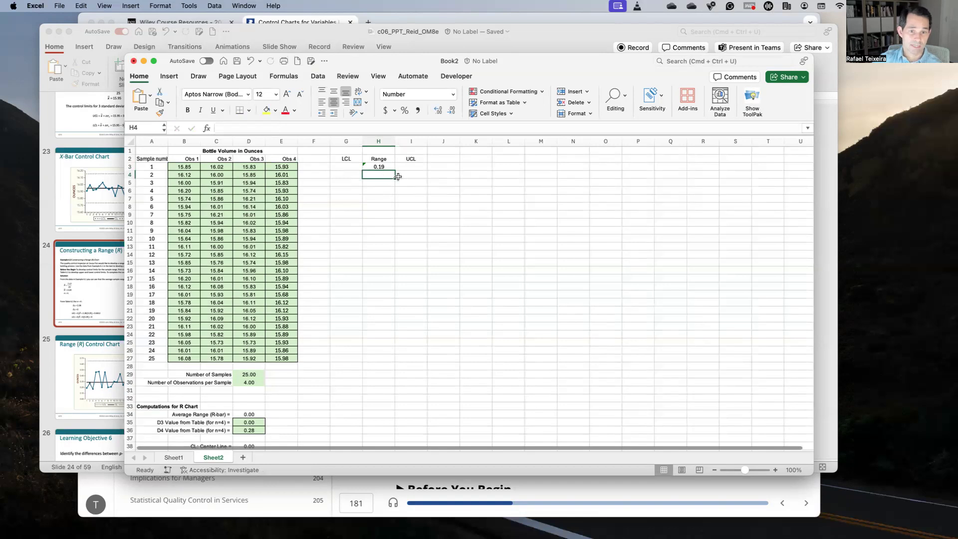
Copy the range formula from H3 down through H27 and check the copied formulas in H13 and H27.
left_click(389, 166)
left_click_drag(395, 171, 389, 359)
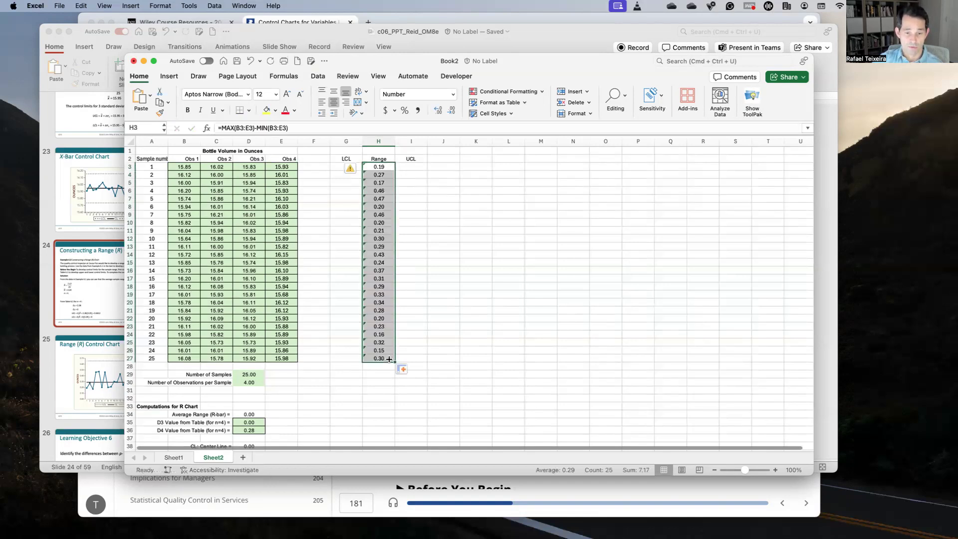
left_click(379, 246)
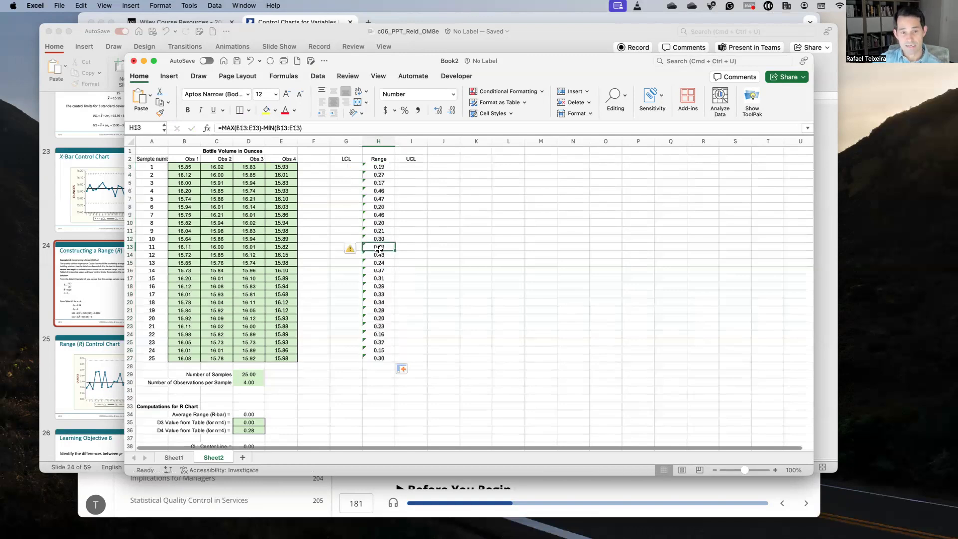
left_click(381, 358)
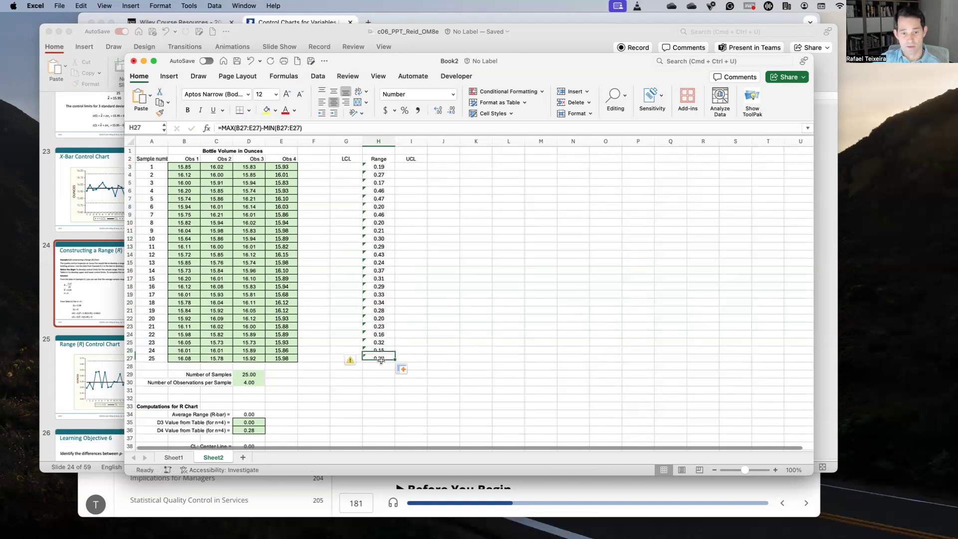
left_click(311, 130)
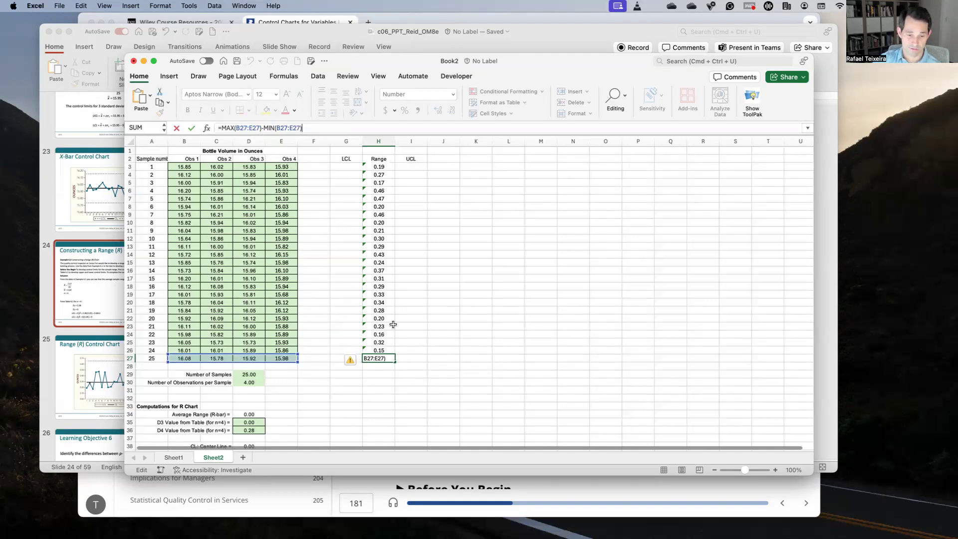
key("Return")
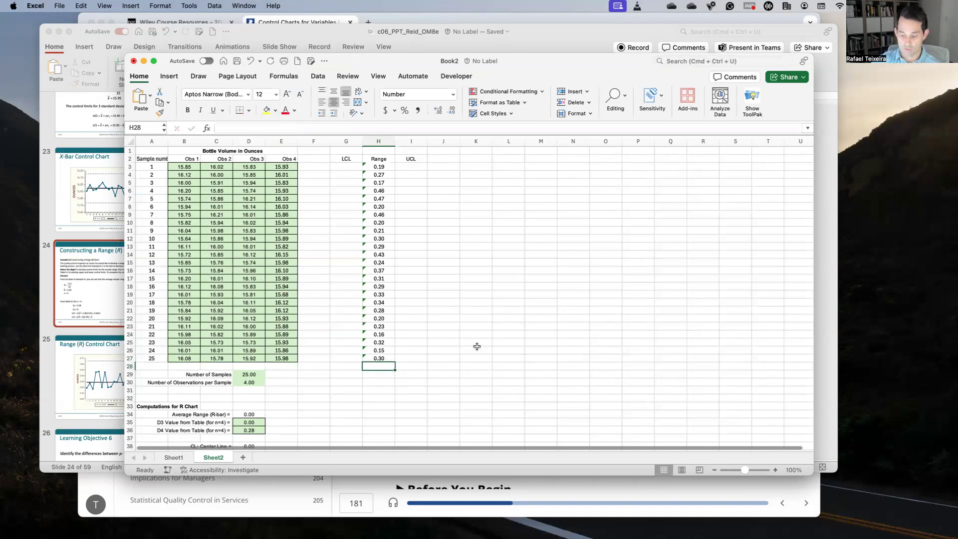
Calculate the average of all sample ranges in H28 with =average(H3:H27).
type("=average")
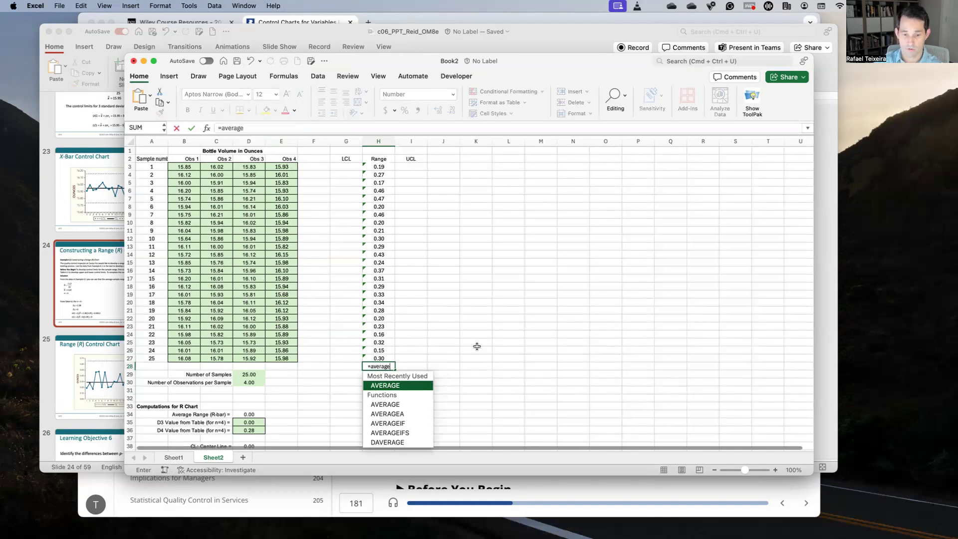
type("(")
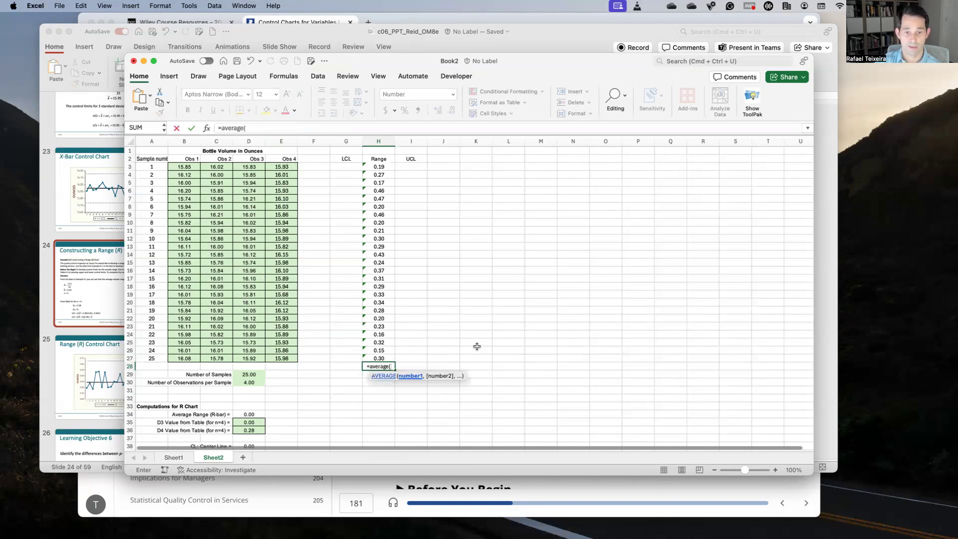
left_click_drag(378, 358, 380, 168)
type(")")
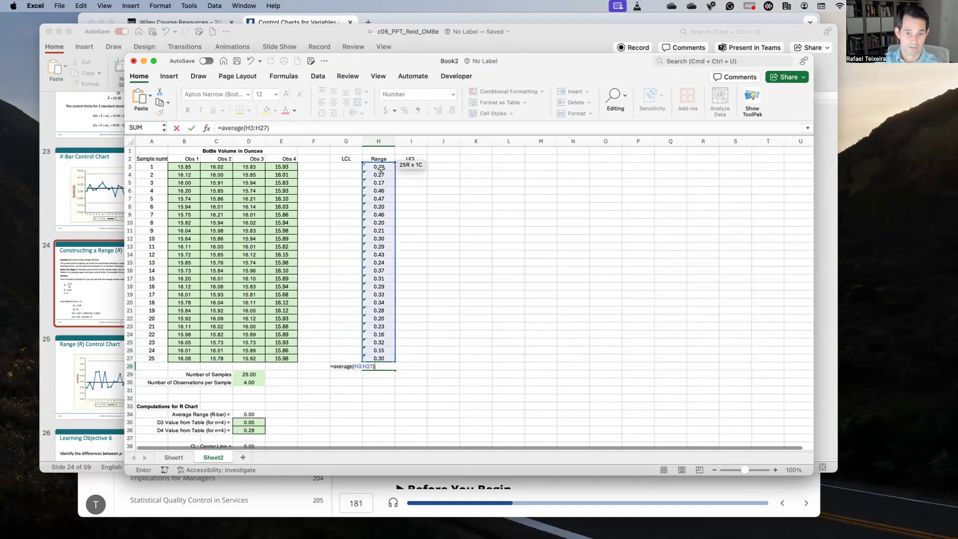
key("Return")
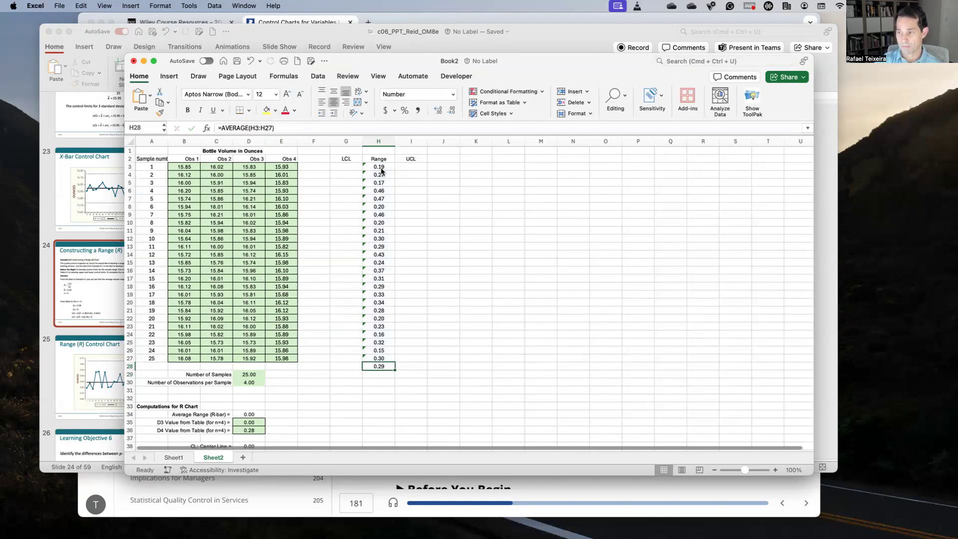
Label the average range by entering R-bar in cell H29, directly below the result.
key("Up")
key("Down")
key("Down")
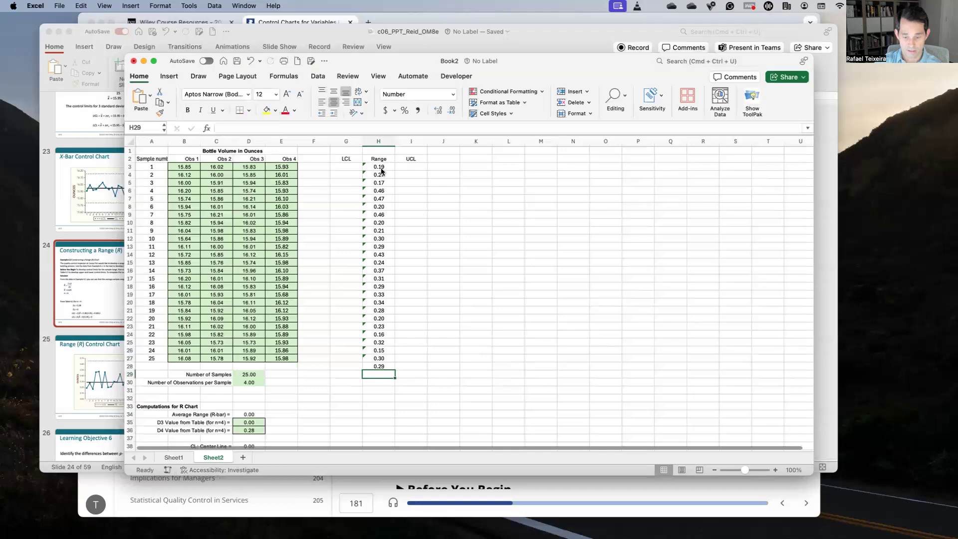
type("R-bar")
key("Return")
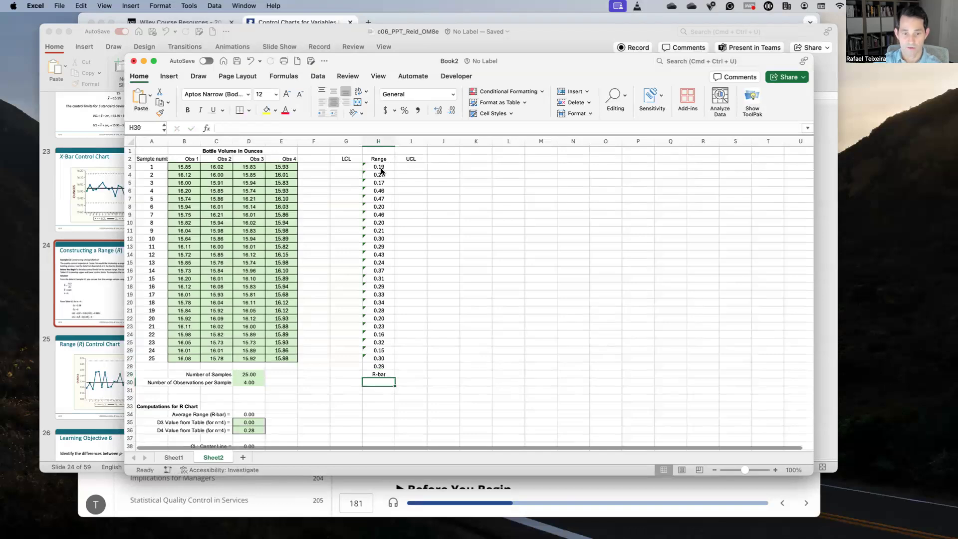
Switch to the PowerPoint slide to check the average range in its worked example, and return to the Excel workbook.
key("super+Tab")
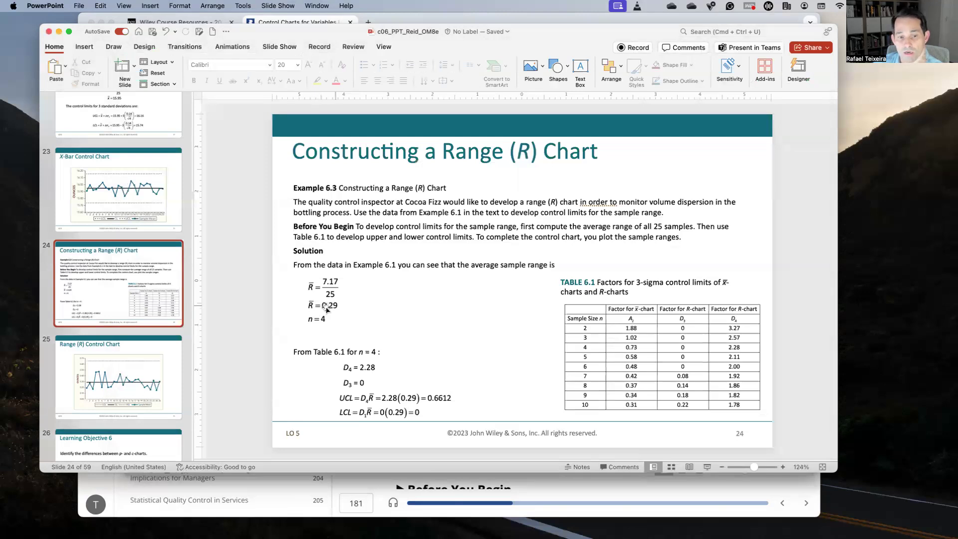
key("ctrl+Up")
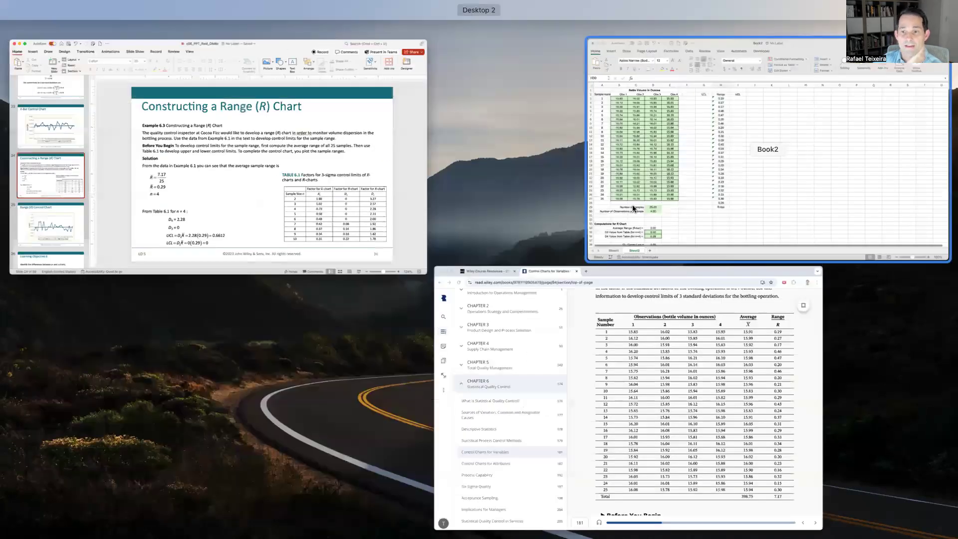
key("super+Tab")
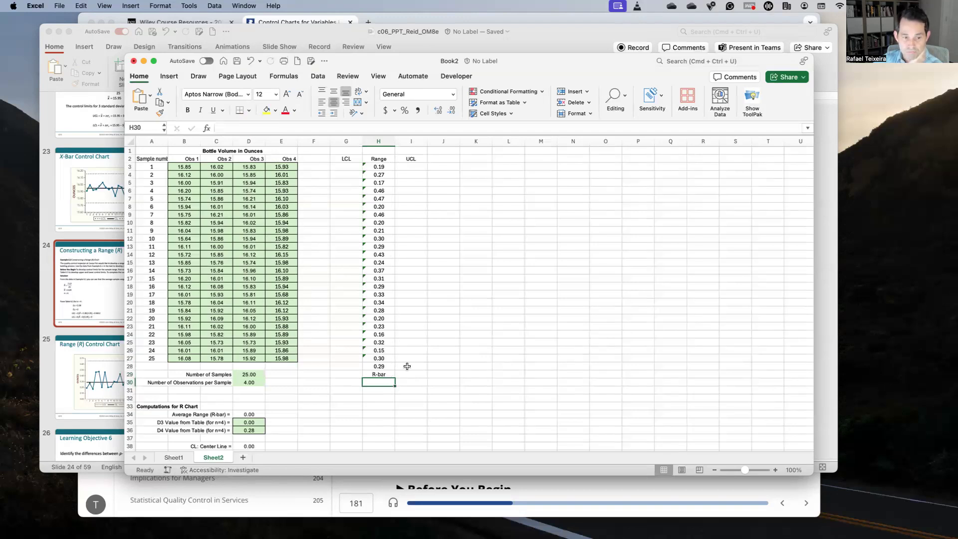
Replace the Average Range (R-bar) formula in D34 with a reference to cell H28.
left_click(250, 414)
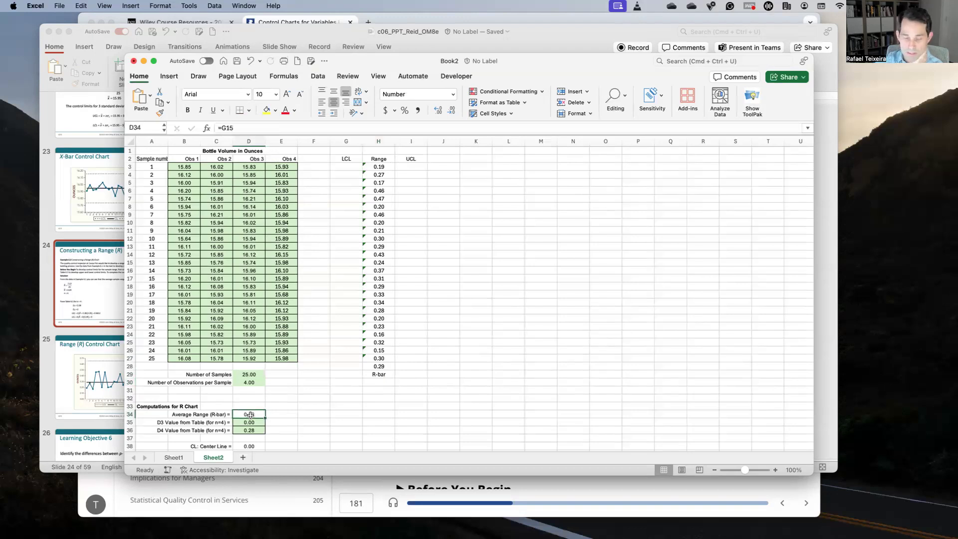
type("=")
left_click(378, 366)
key("Return")
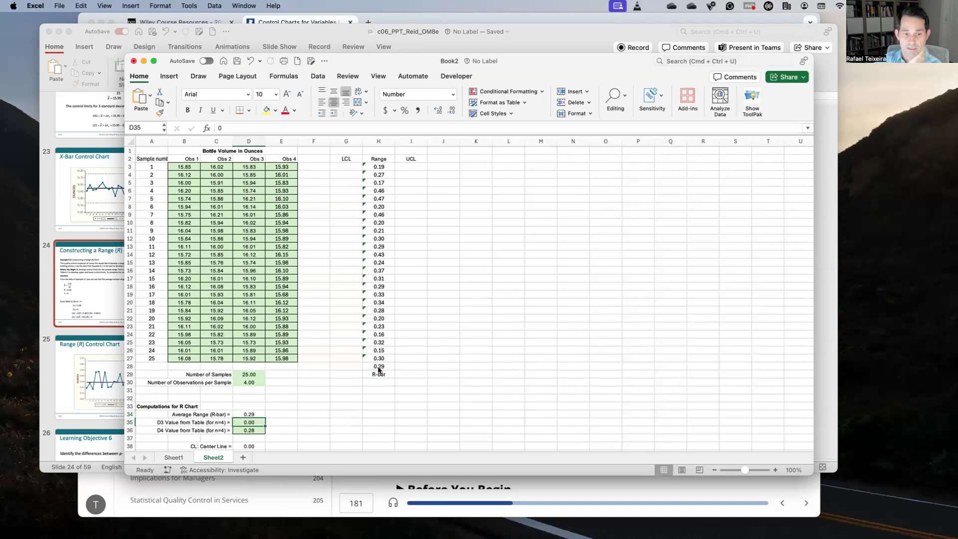
Set the center line in D38 to reference the average range in cell D34.
scroll(270, 413, "down", 2)
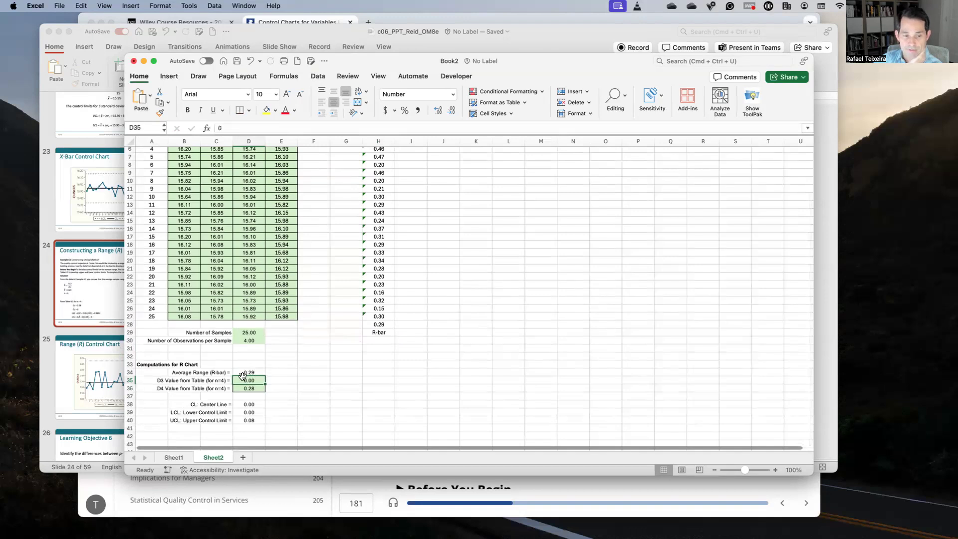
left_click(246, 404)
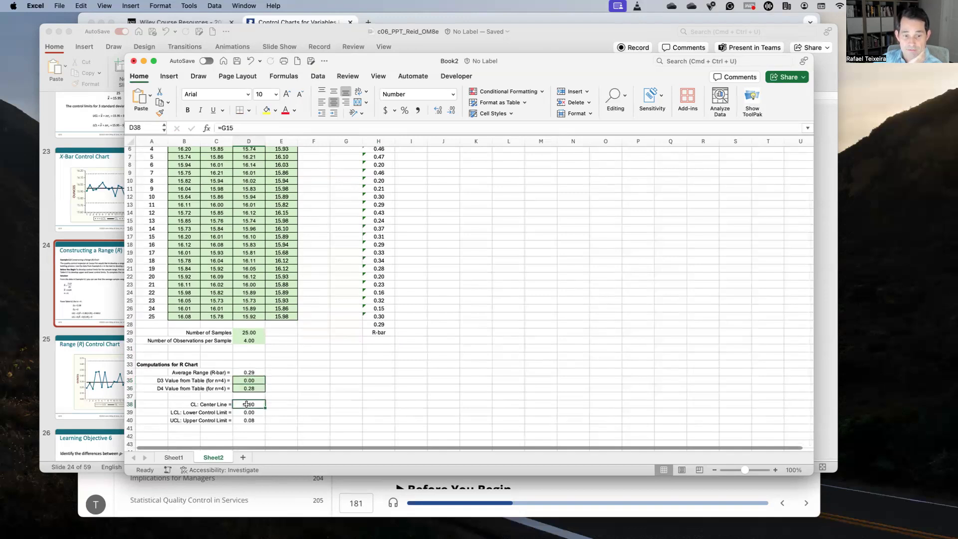
type("=")
left_click(247, 372)
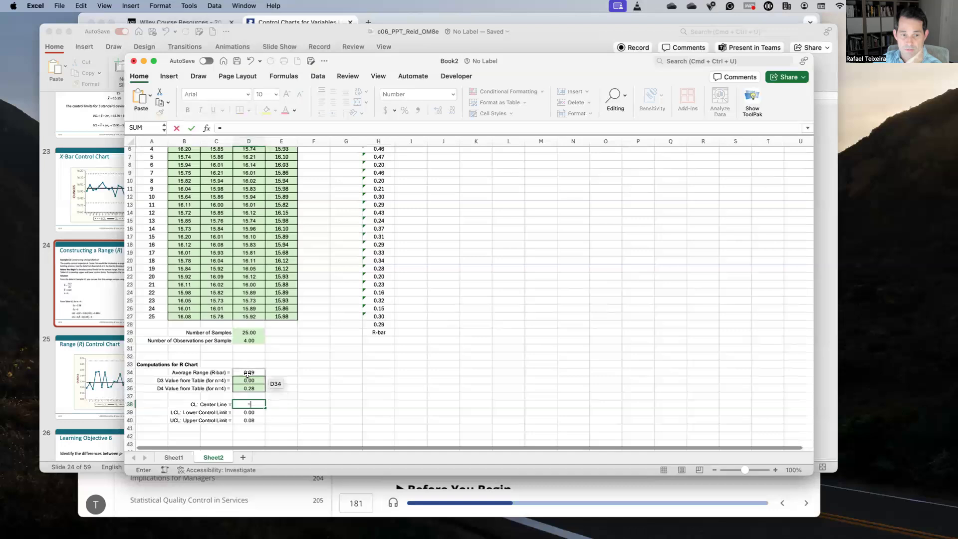
key("Return")
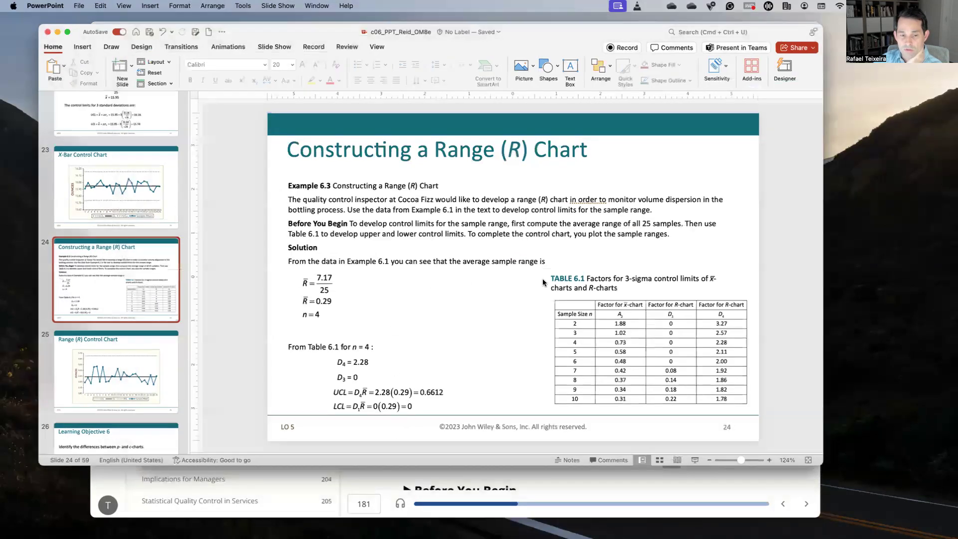
Return to the Excel workbook and calculate the lower control limit in D39 as the D3 value in D35 multiplied by R-bar.
key("ctrl+Up")
key("ctrl+Up")
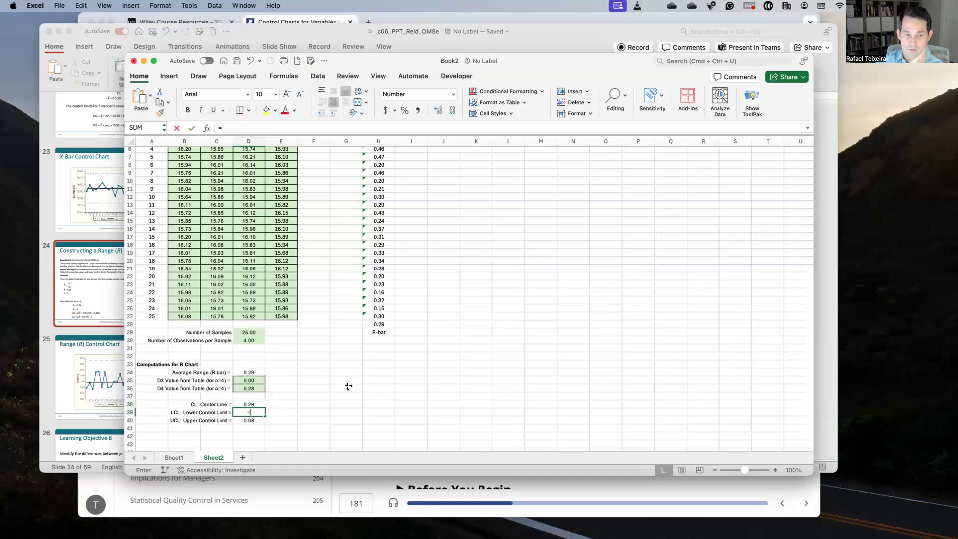
type("=")
key("Up")
key("Up")
key("Up")
key("Up")
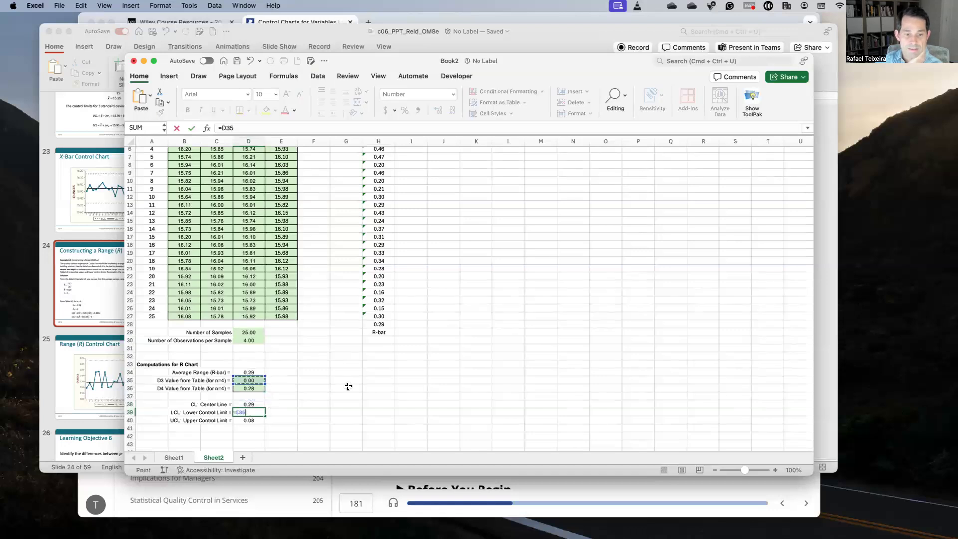
type("*")
key("Up")
key("Return")
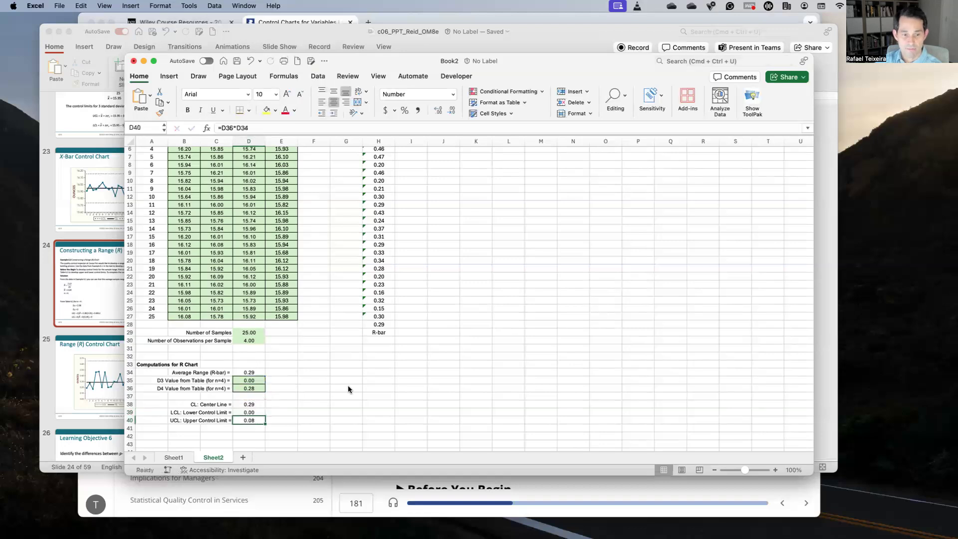
left_click(114, 338)
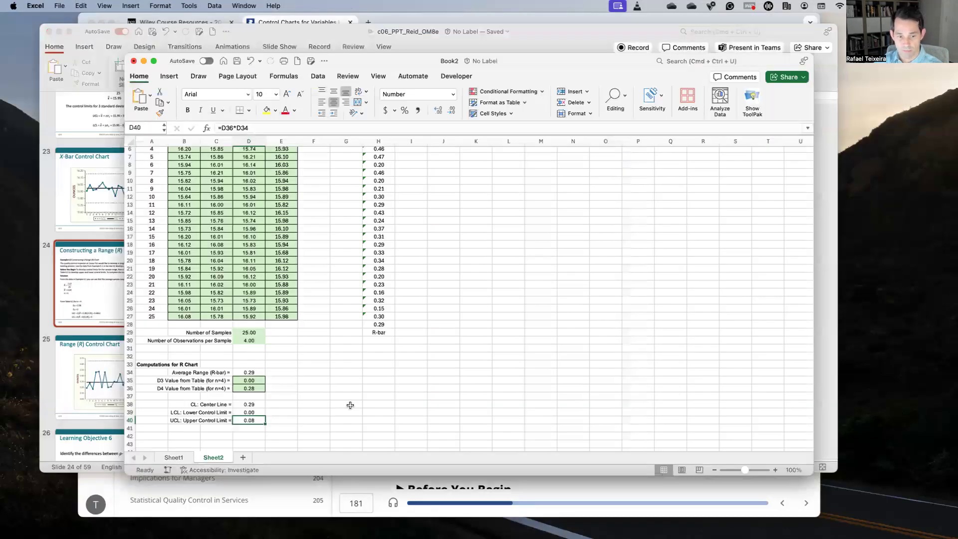
type("=")
key("Up")
key("Up")
key("Up")
key("Up")
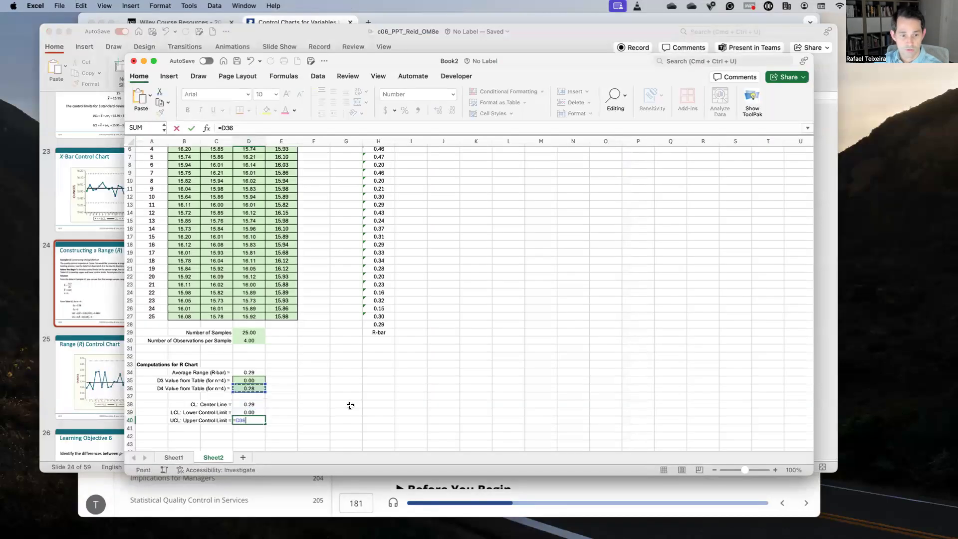
key("Return")
Correct the D4 table value for n=4 in cell D36 to 2.28.
key("Up")
key("Up")
key("Up")
key("Up")
key("Up")
type("2.2")
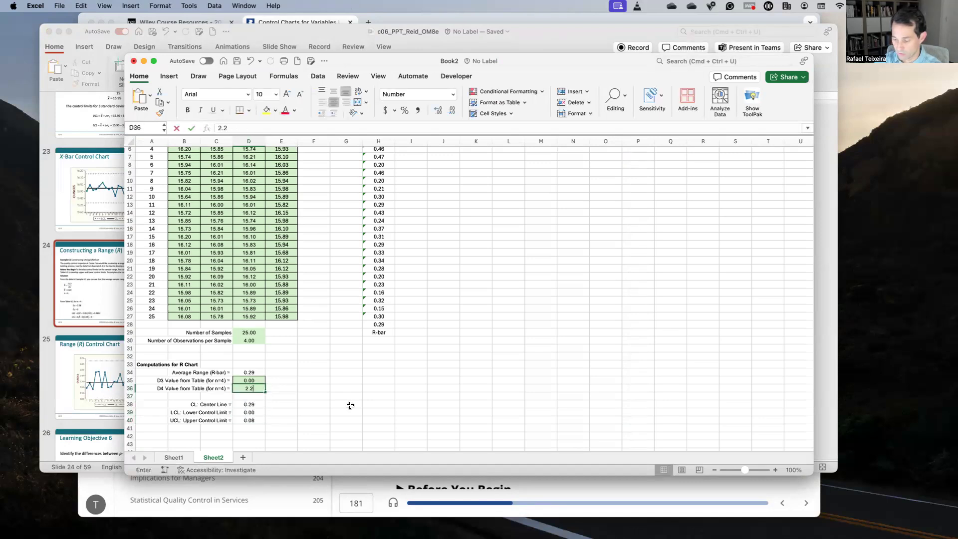
type("8")
key("Return")
Re-enter the upper control limit formula in D40 as =D36*D34.
key("Down")
key("Down")
key("Down")
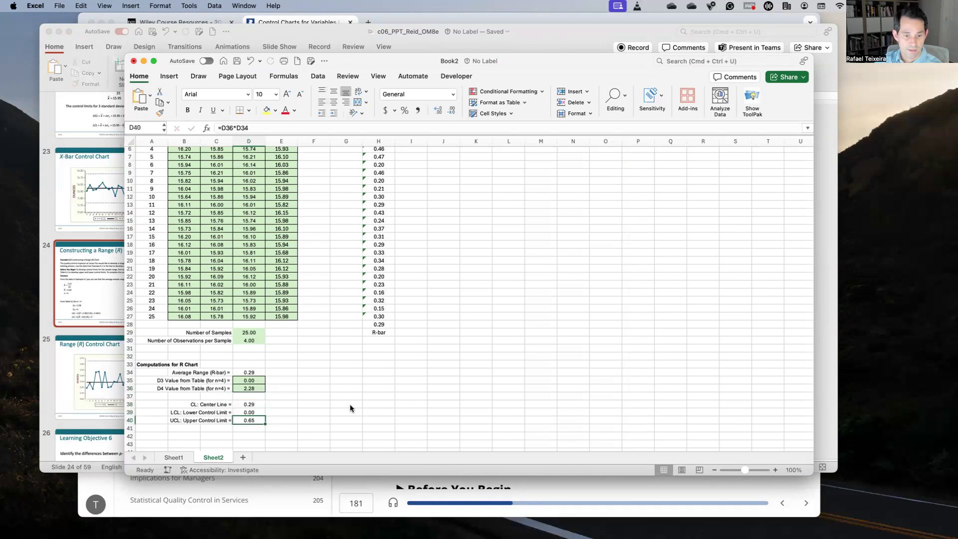
type("=")
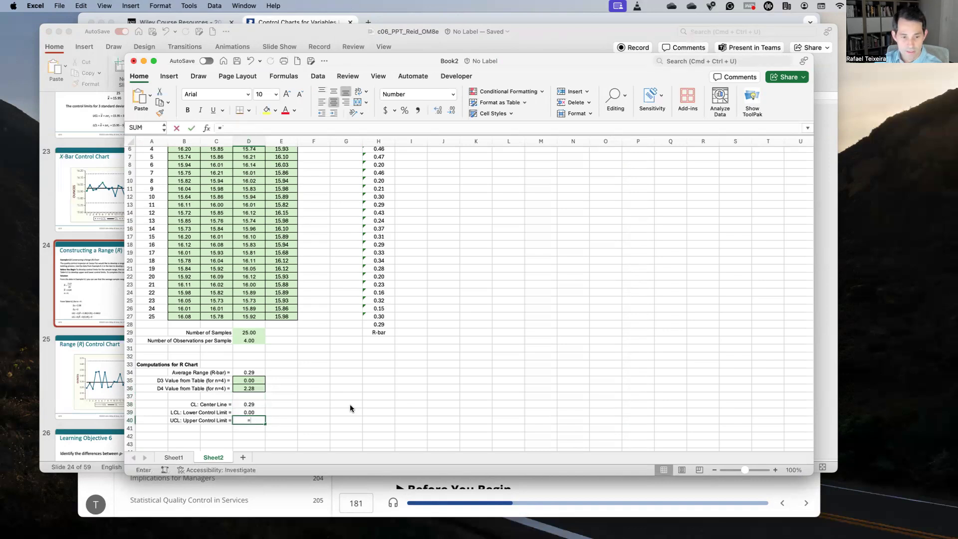
key("Up")
key("Up")
key("Up")
key("Up")
type("*")
key("Up")
key("Up")
key("Up")
key("Up")
key("Up")
key("Up")
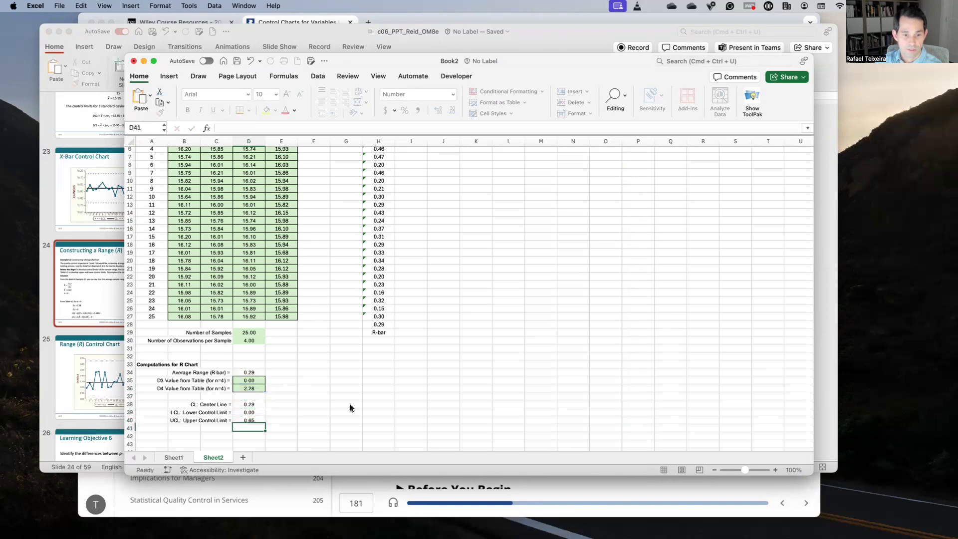
key("Return")
Compare the upper control limit in D40 with the worked example on the PowerPoint slide, and return to the Excel workbook.
key("Up")
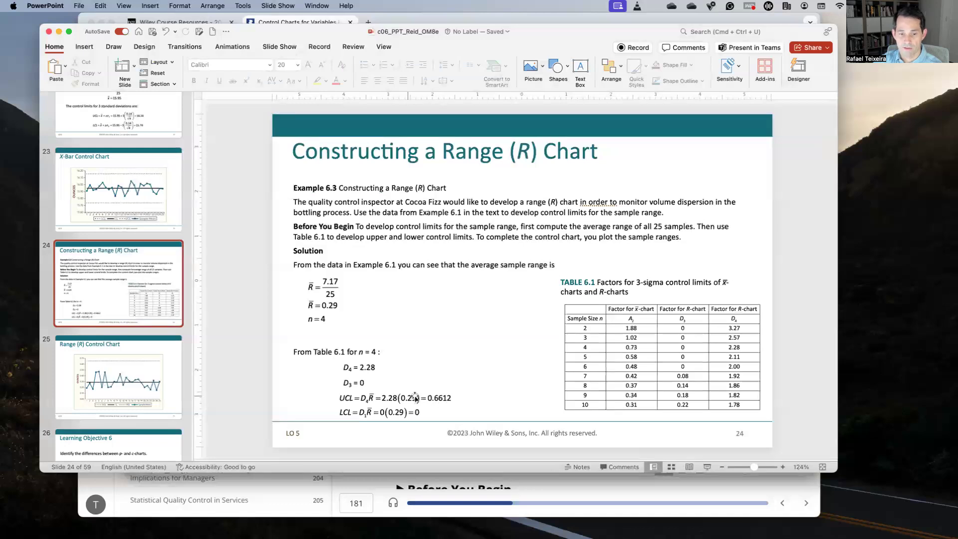
key("ctrl+Up")
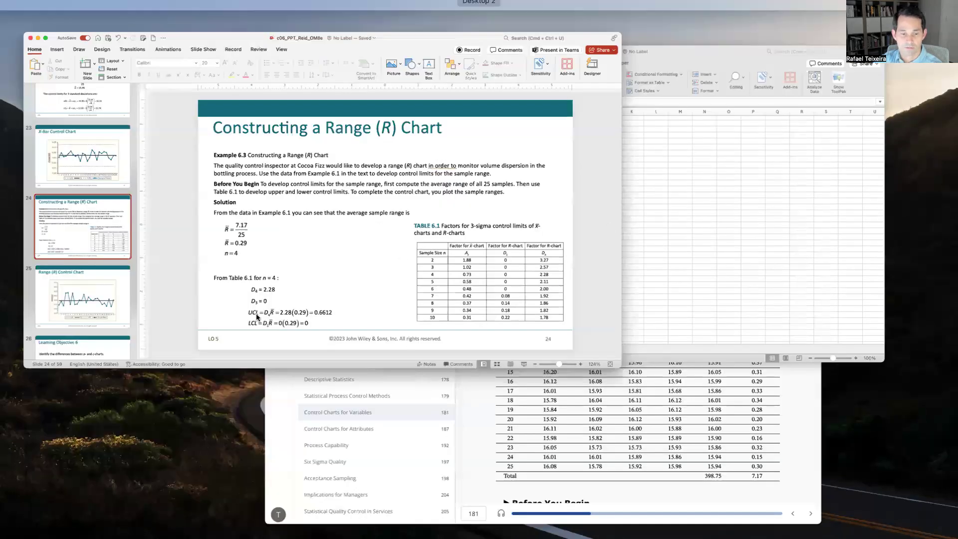
key("ctrl+Up")
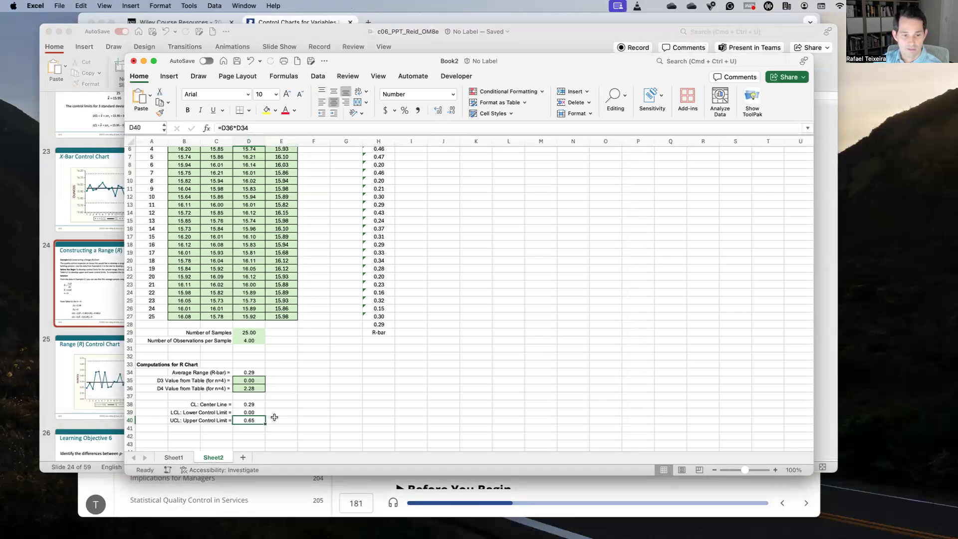
left_click(289, 414)
Enter 0 in the first LCL cell, G3, and fill it down to G27 for all samples.
scroll(316, 387, "up", 2)
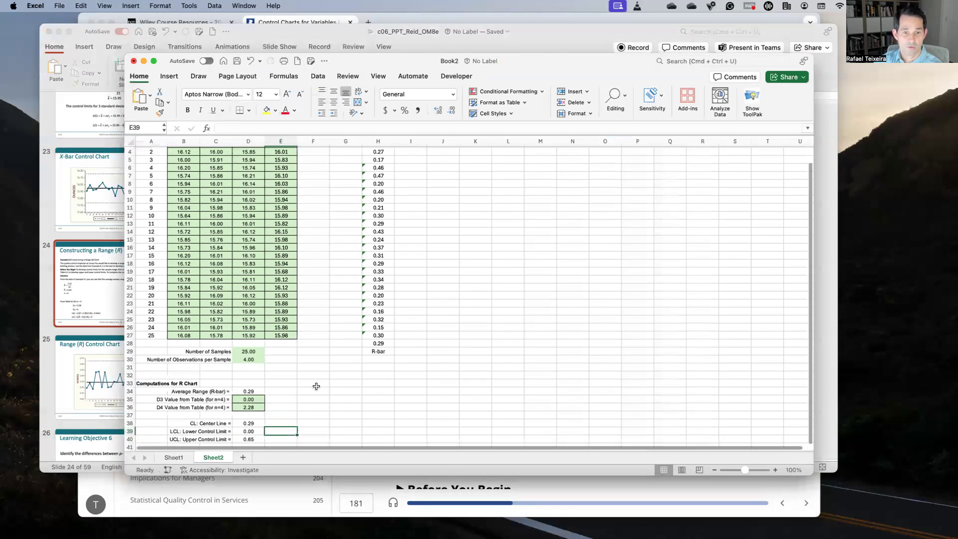
scroll(342, 193, "up", 3)
left_click(345, 167)
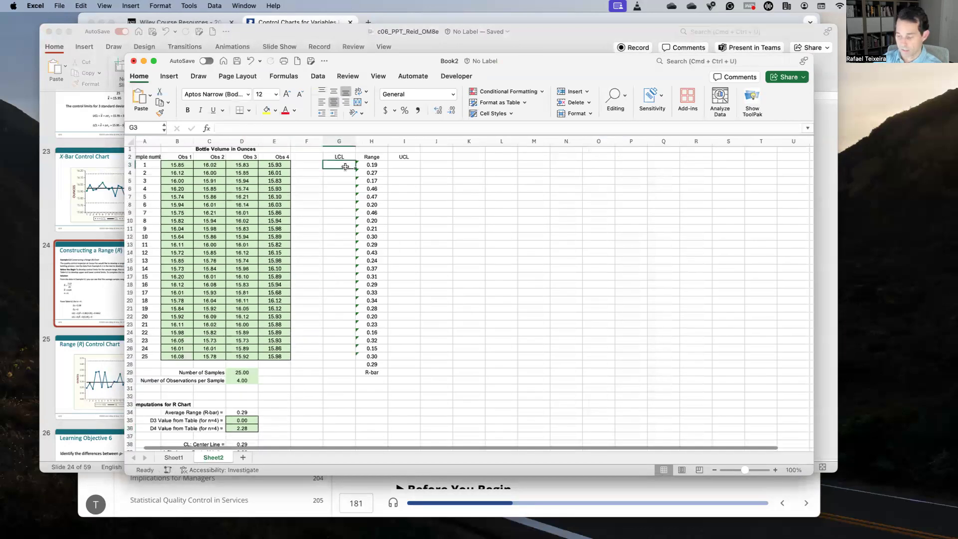
type("0")
key("ctrl+Return")
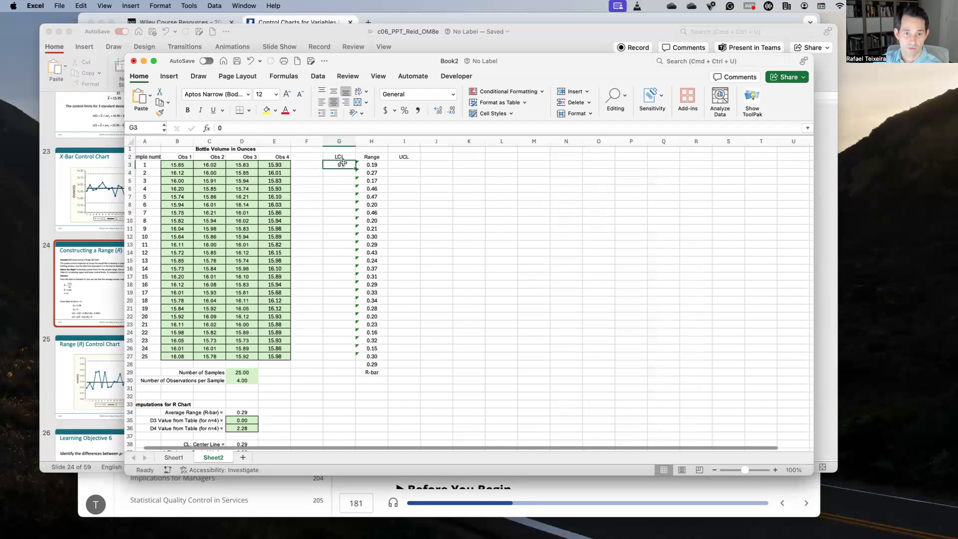
left_click_drag(354, 169, 370, 356)
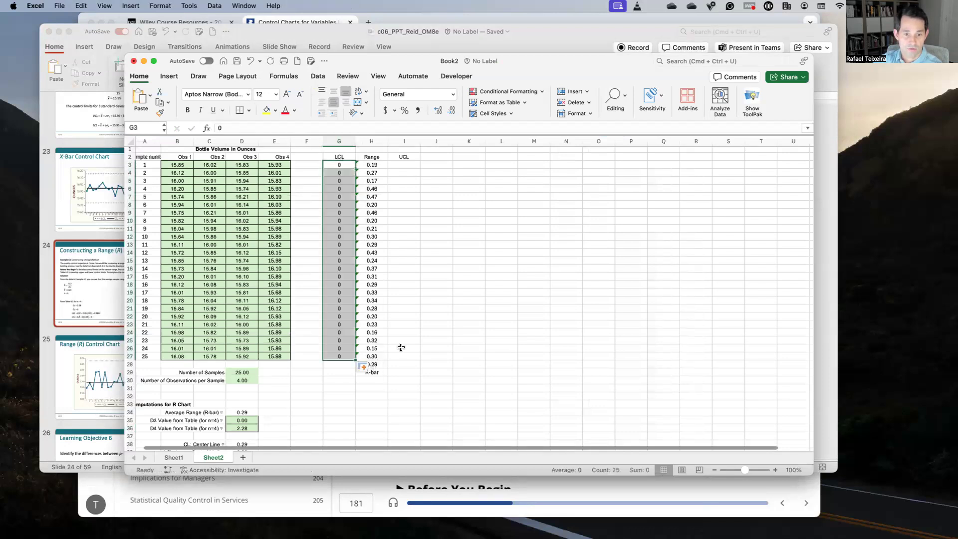
Enter 0.65 in the first UCL cell, I3, and fill it down to I27 for all samples.
left_click(405, 167)
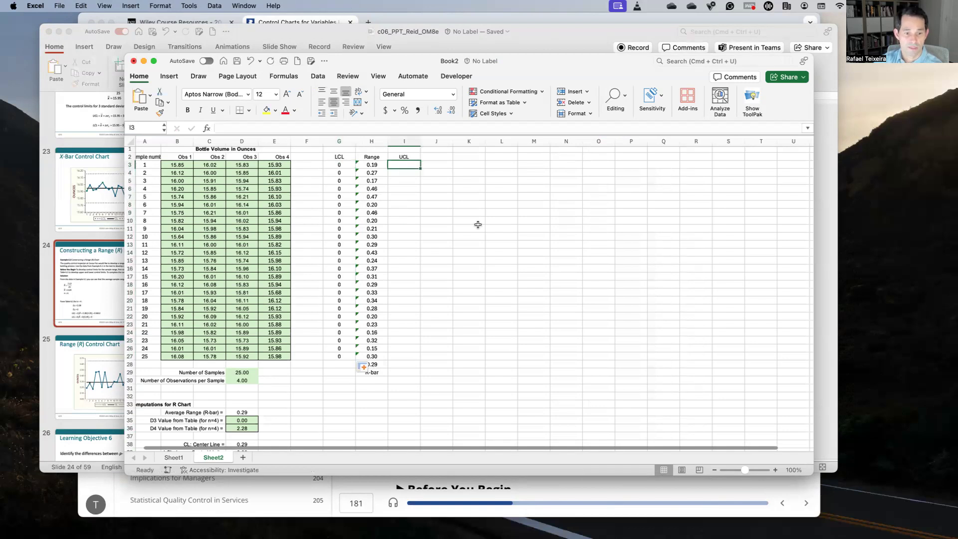
scroll(478, 224, "down", 3)
type("0.65")
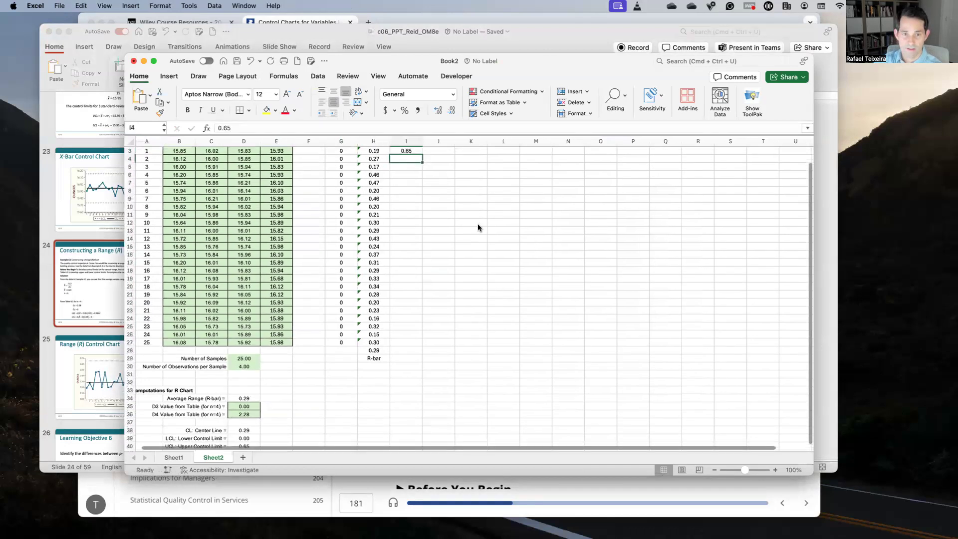
key("Return")
left_click(419, 169)
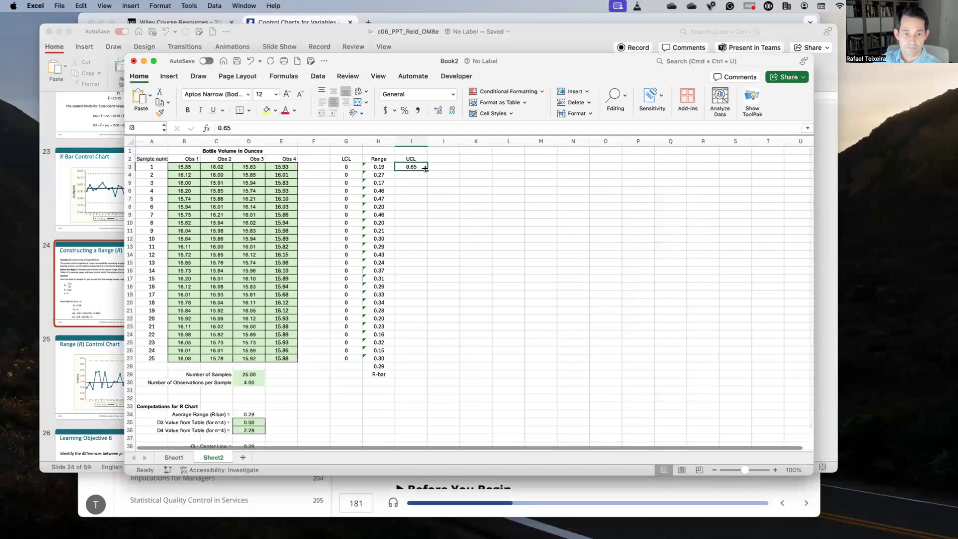
left_click_drag(427, 171, 439, 360)
left_click(497, 342)
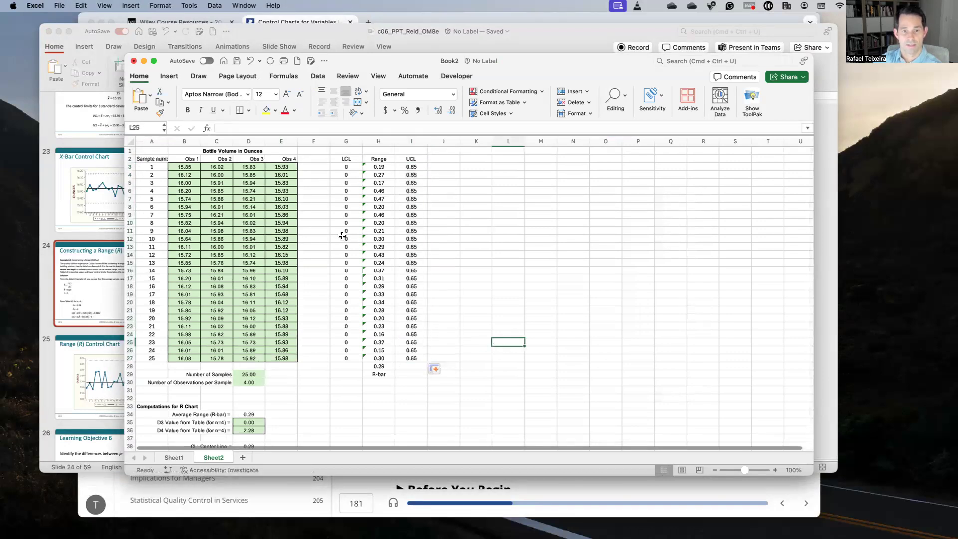
Insert a recommended line chart from the LCL, Range and UCL columns, including their headers (G2:I27).
left_click(346, 159)
left_click_drag(346, 158, 411, 356)
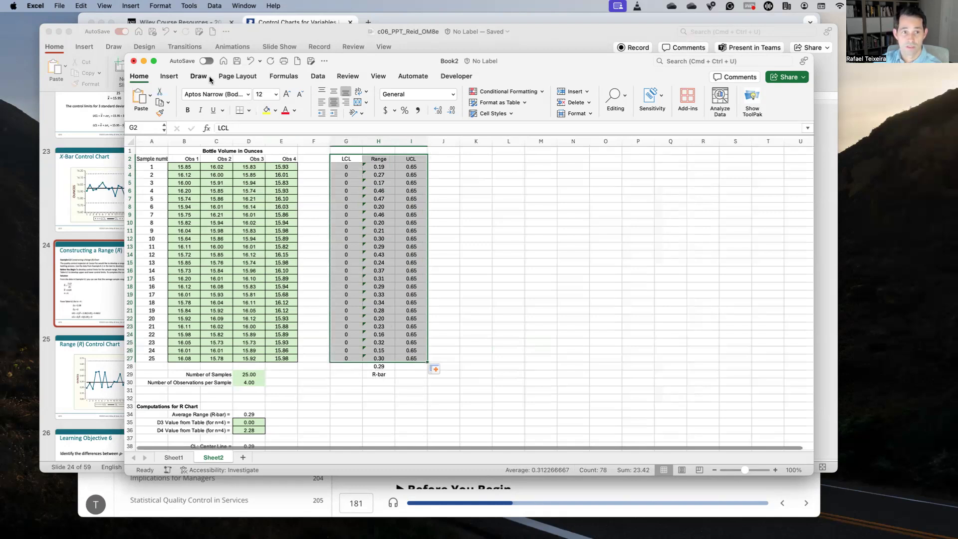
left_click(177, 75)
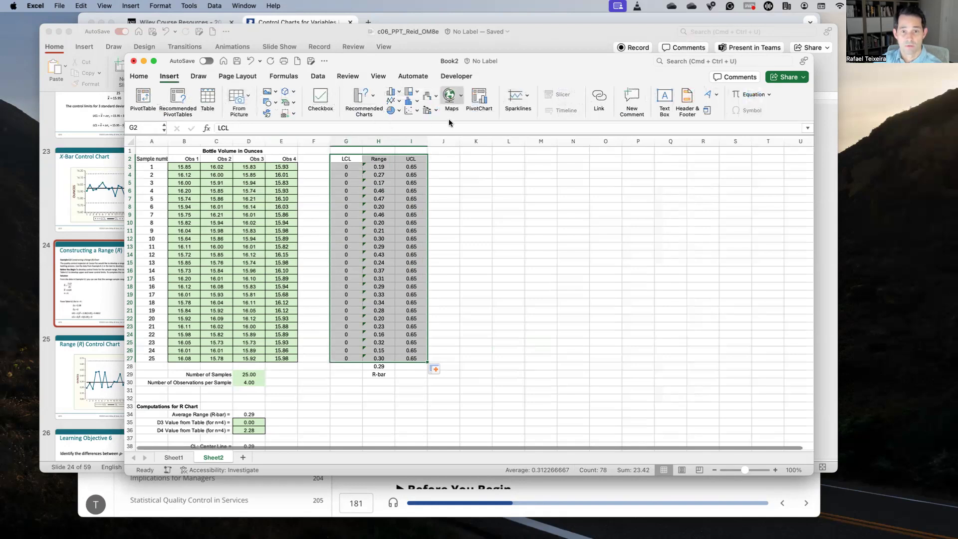
left_click(362, 101)
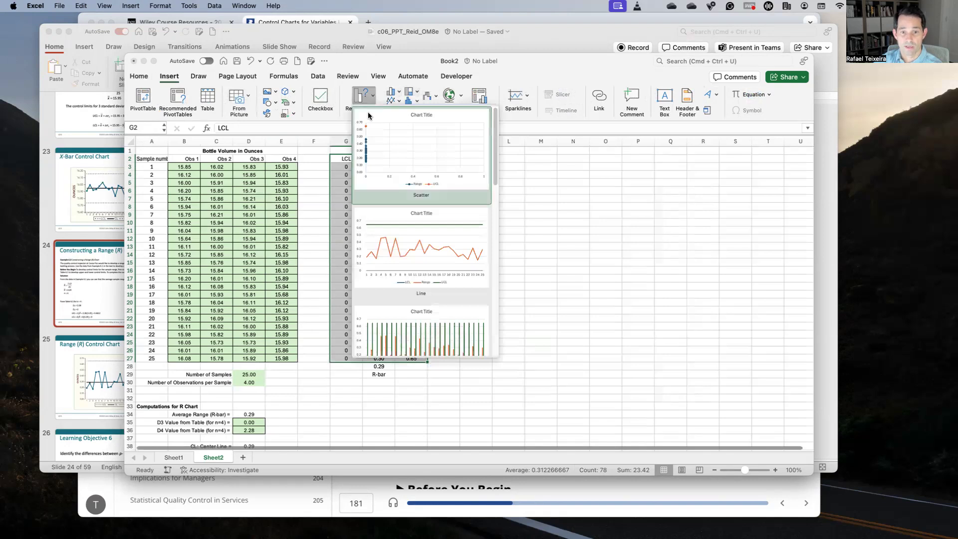
left_click(422, 222)
Move the line chart beside the UCL column and enlarge it to cover about J3 to R24, leaving it deselected.
left_click_drag(503, 254, 566, 170)
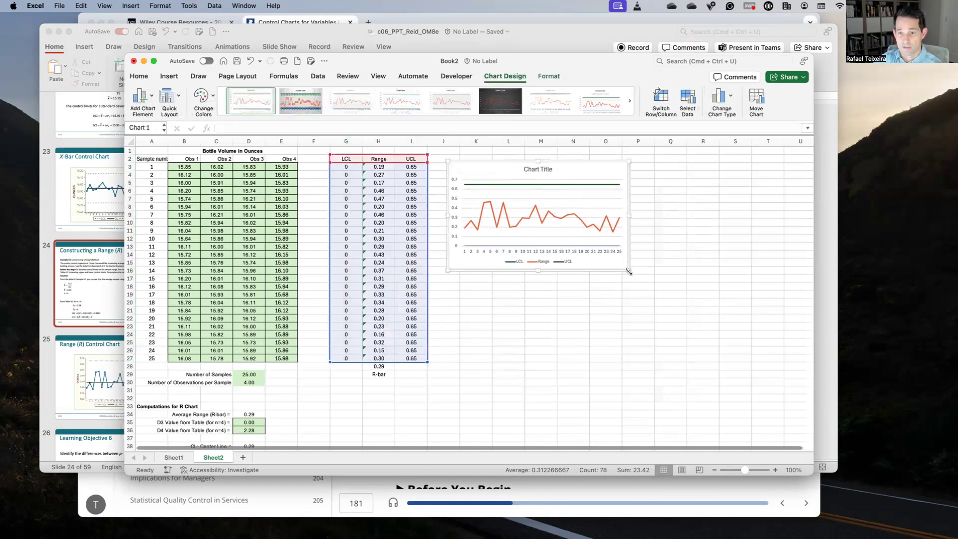
left_click_drag(628, 270, 708, 334)
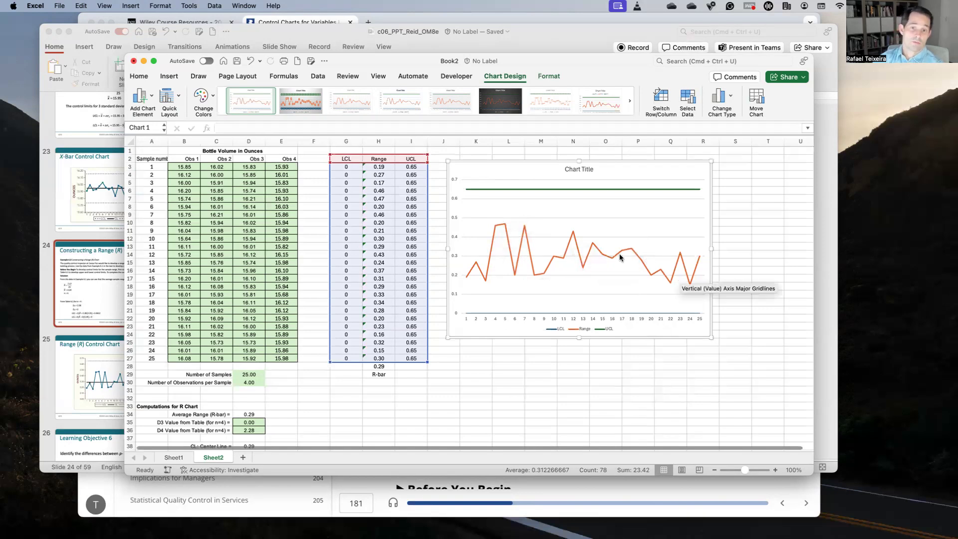
mouse_move(618, 253)
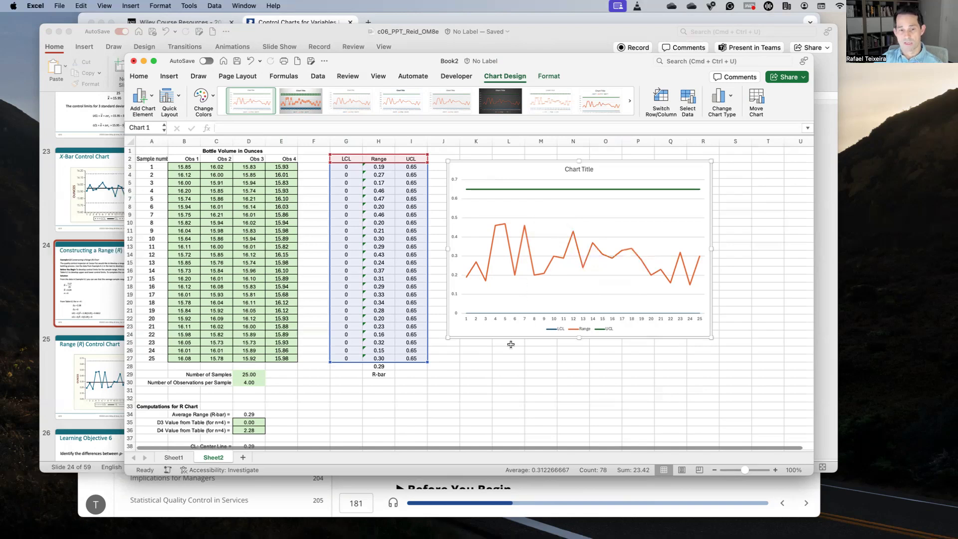
left_click(479, 362)
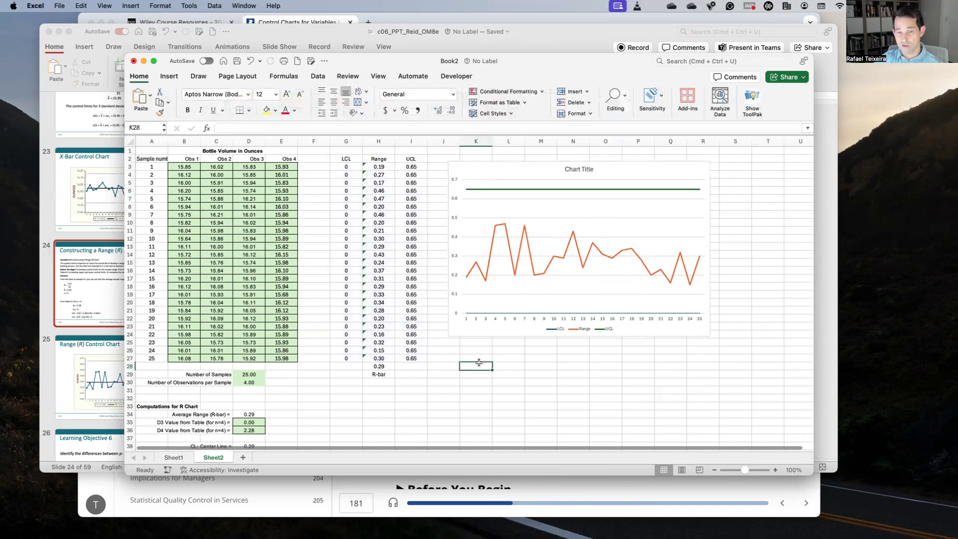